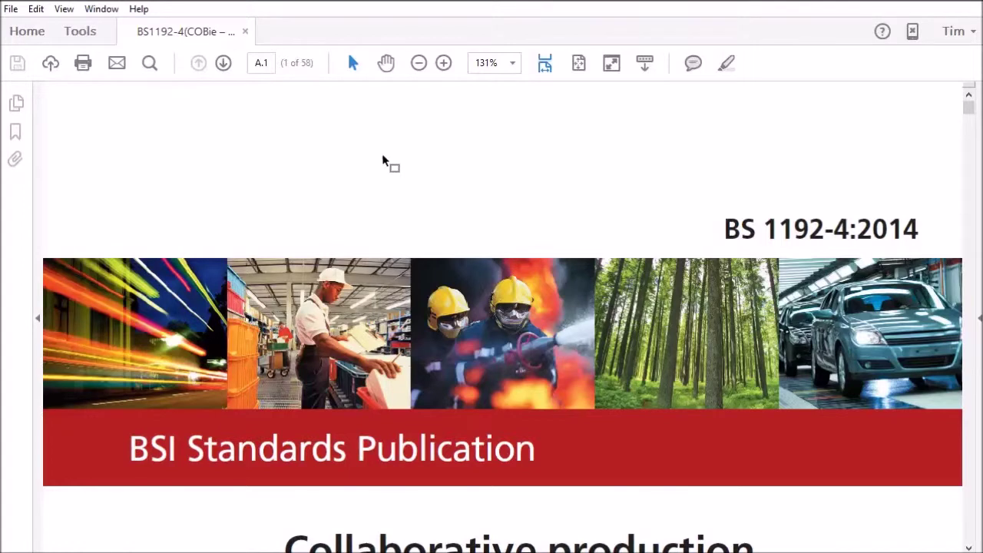
Show the standard's page thumbnails and go to page 23's Table 8 facility attributes, RefLatitude to TOID.
left_click(17, 102)
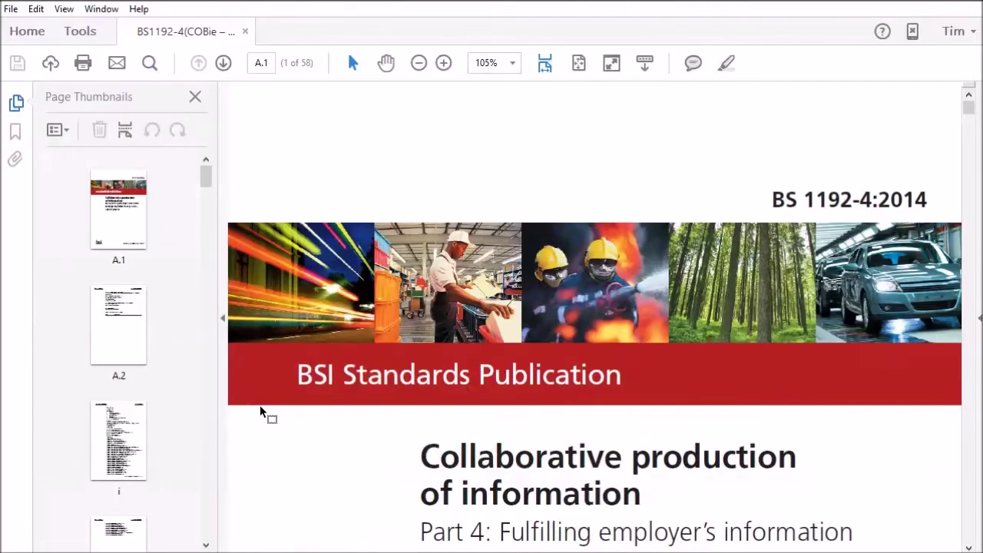
left_click_drag(209, 178, 208, 340)
left_click(135, 277)
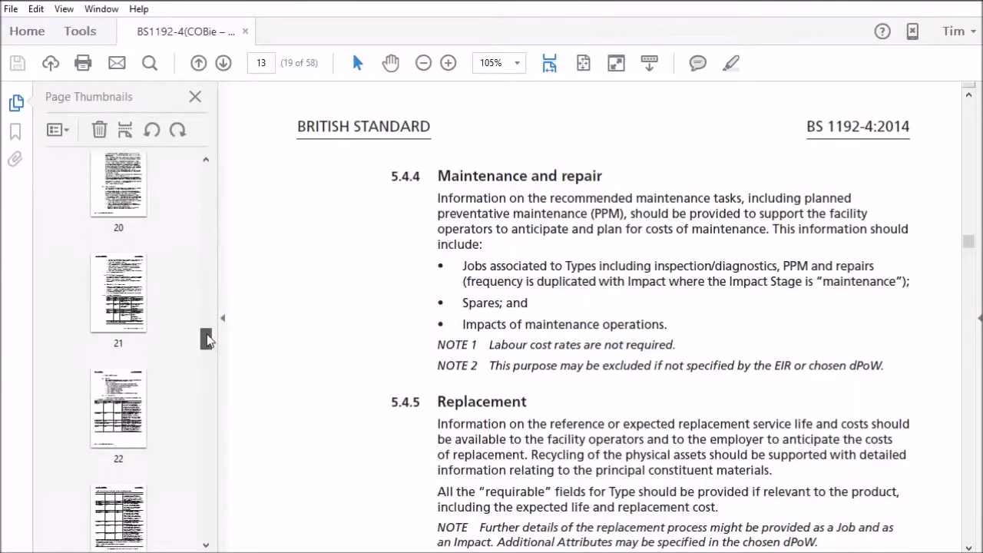
left_click(118, 407)
scroll(357, 315, "down", 5)
scroll(358, 338, "down", 10)
scroll(356, 353, "down", 8)
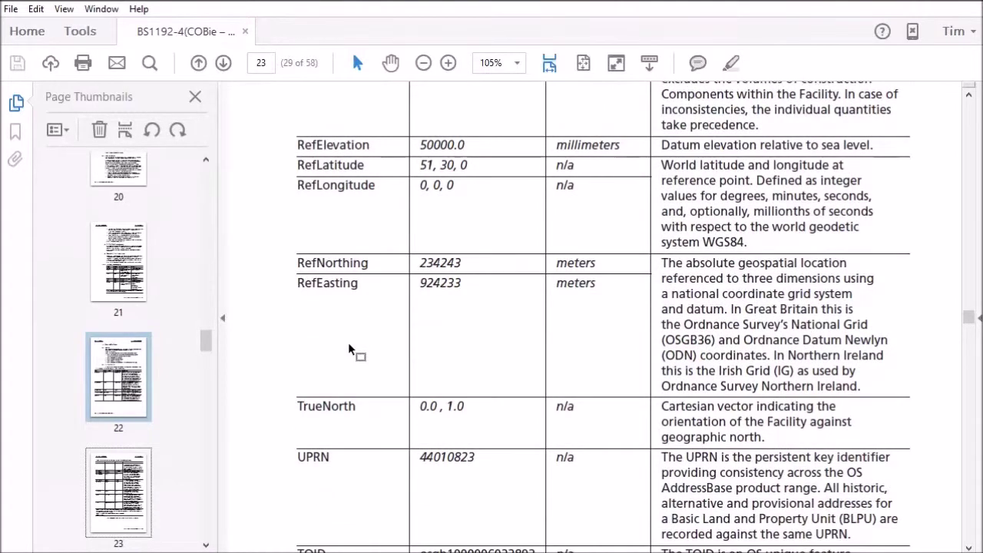
scroll(348, 345, "down", 2)
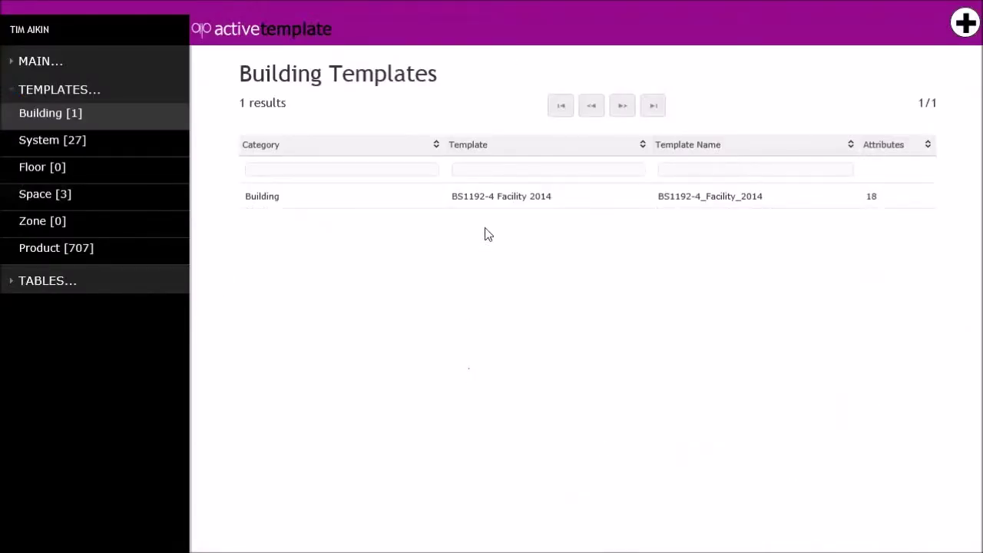
Open the BS1192-4 Facility 2014 template's details, showing its bsDD Guid and en-GB description.
left_click(484, 205)
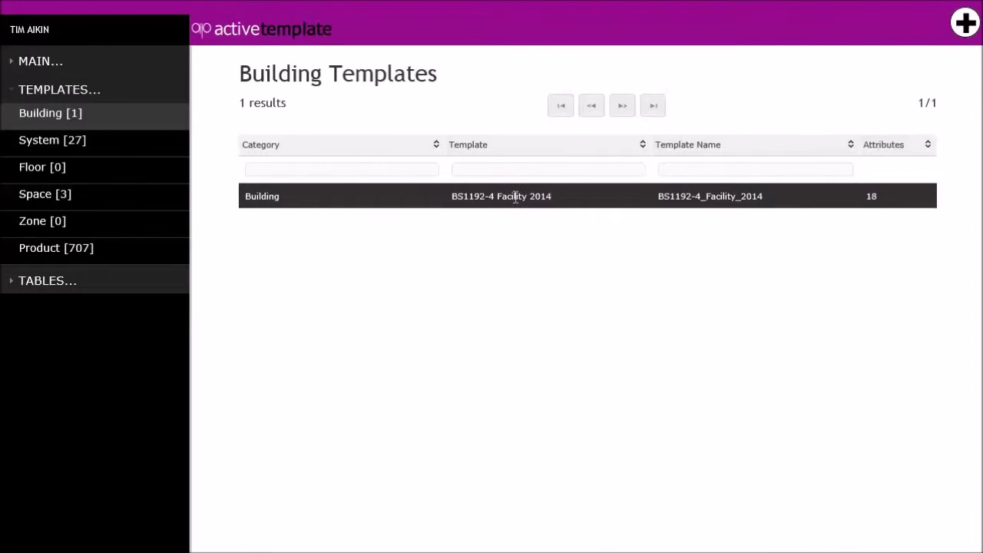
double_click(515, 197)
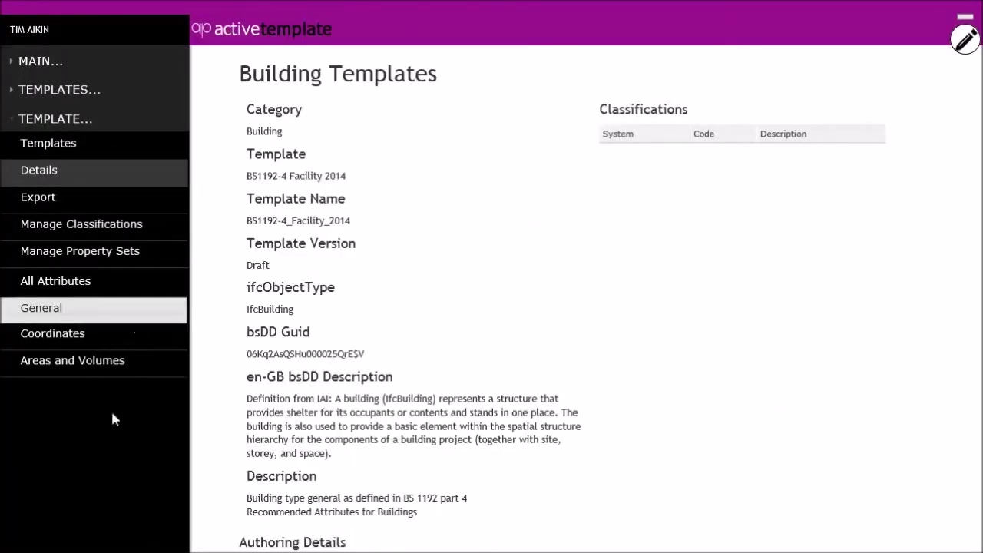
left_click(42, 309)
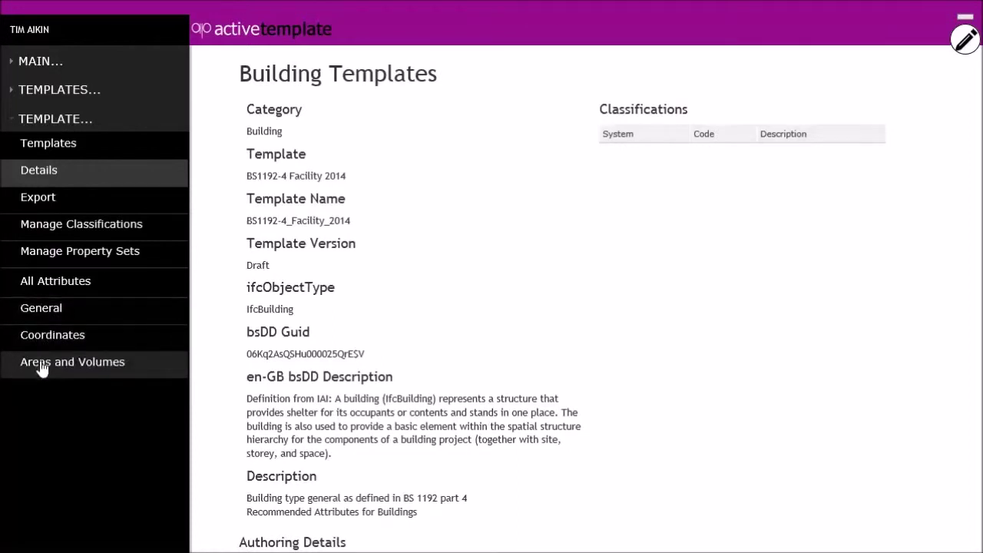
left_click(79, 254)
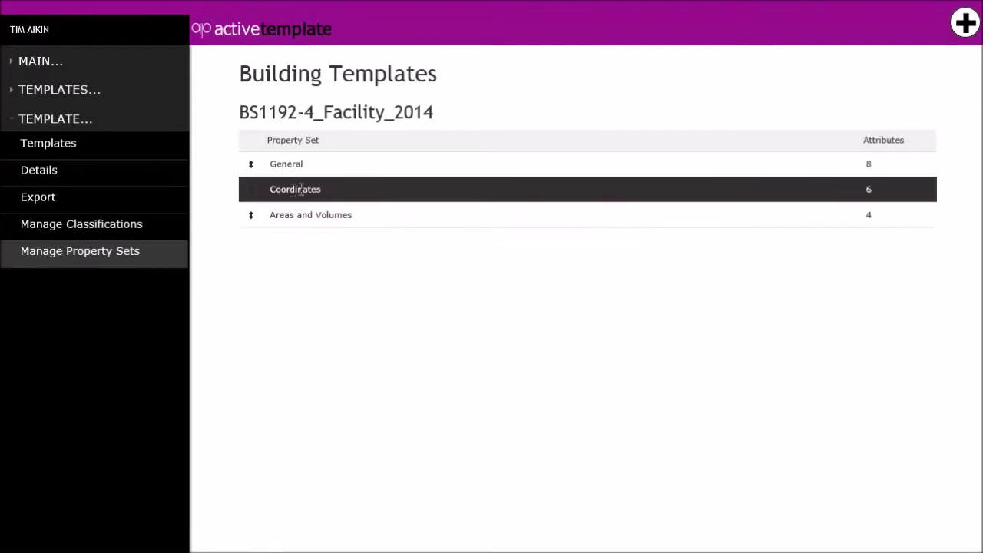
mouse_move(301, 189)
left_mouse_down()
mouse_move(296, 231)
mouse_move(310, 183)
mouse_move(291, 191)
left_mouse_up()
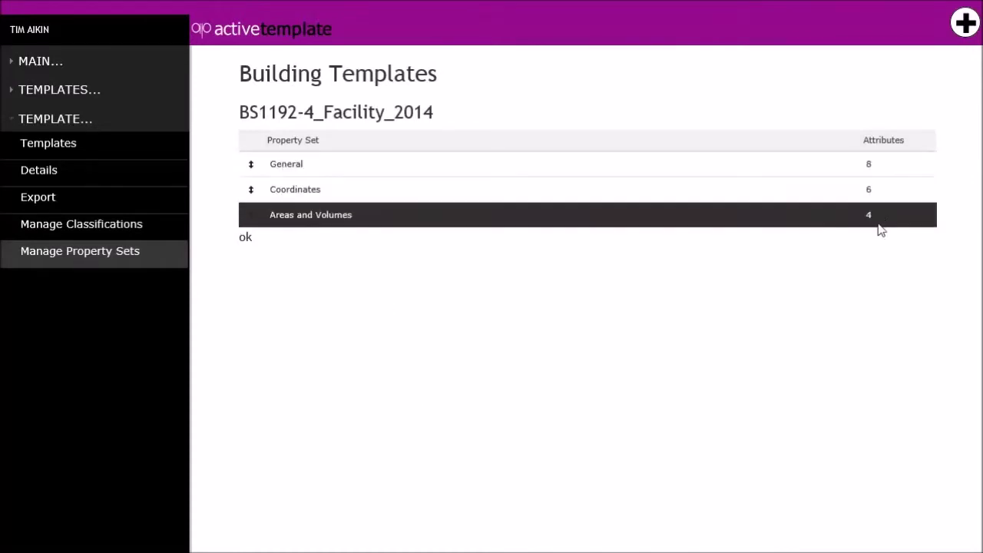
left_click(43, 170)
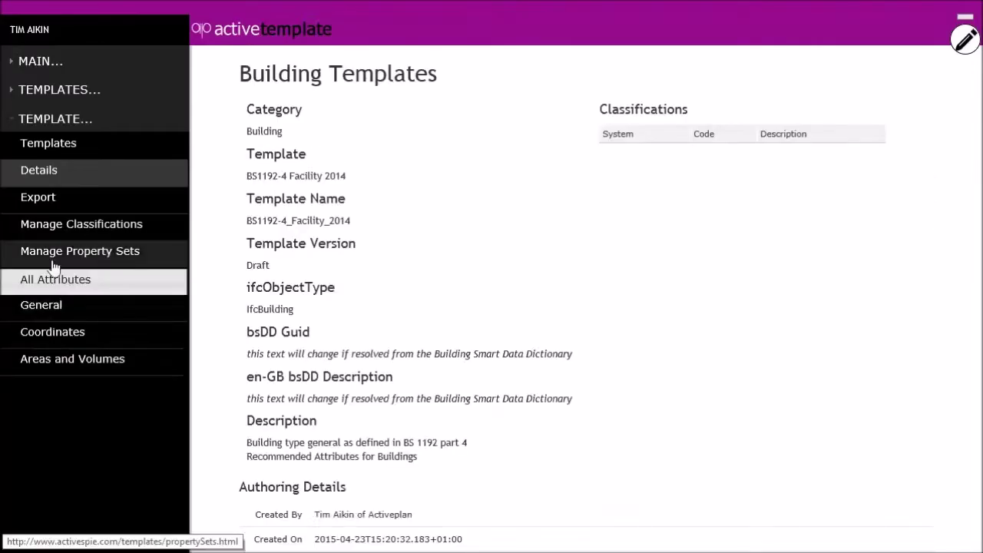
left_click(42, 310)
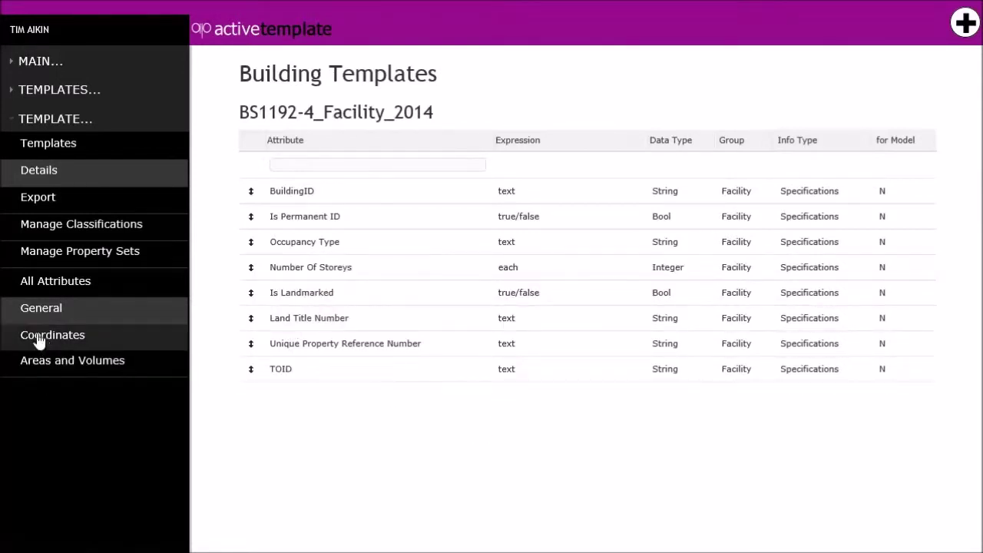
View the Areas and Volumes attributes, then the six Coordinates attributes from True North to Ref Northing.
left_click(48, 367)
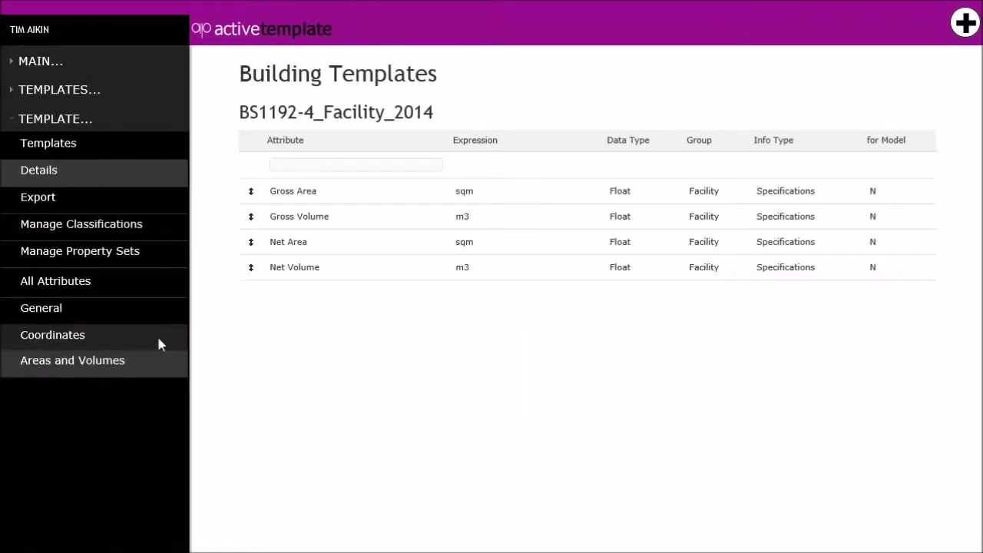
left_click(92, 335)
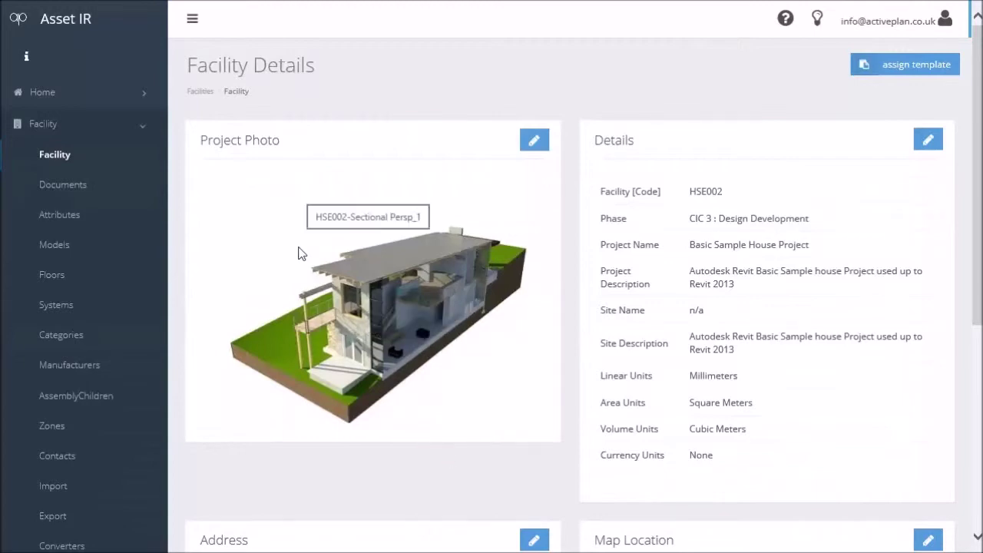
Assign the BS1192-4 Facility 2014 template to the Basic Sample House facility HSE002.
scroll(289, 253, "down", 4)
scroll(289, 260, "up", 4)
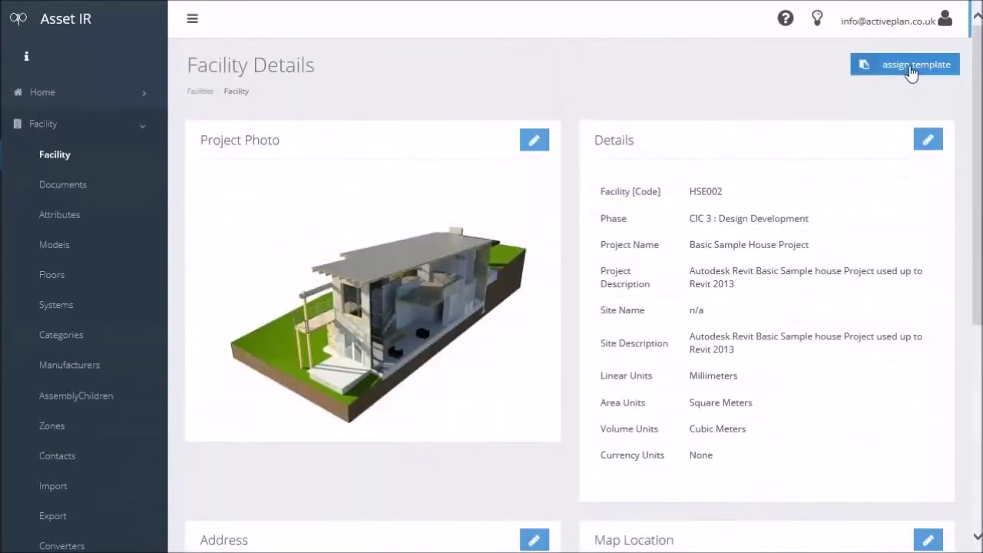
left_click(910, 69)
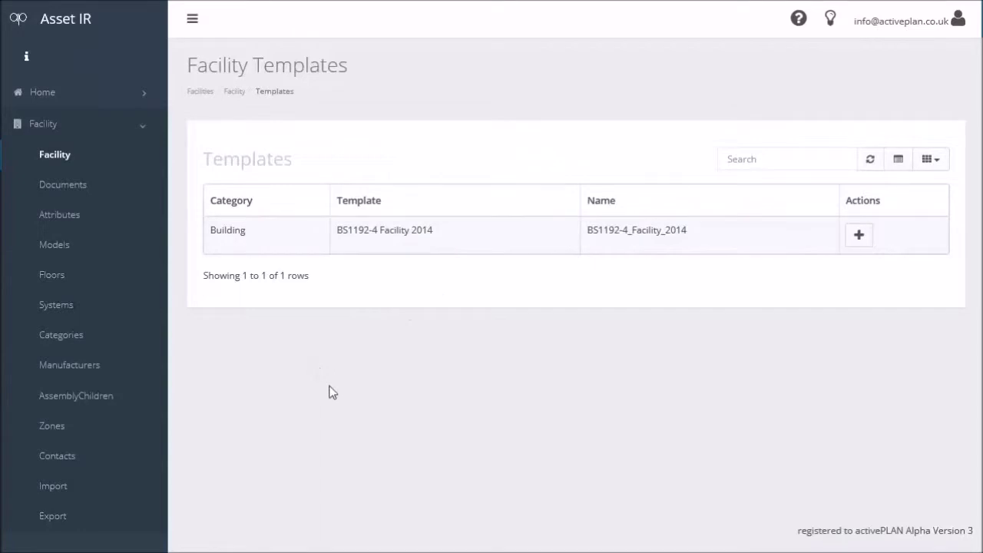
left_click(861, 236)
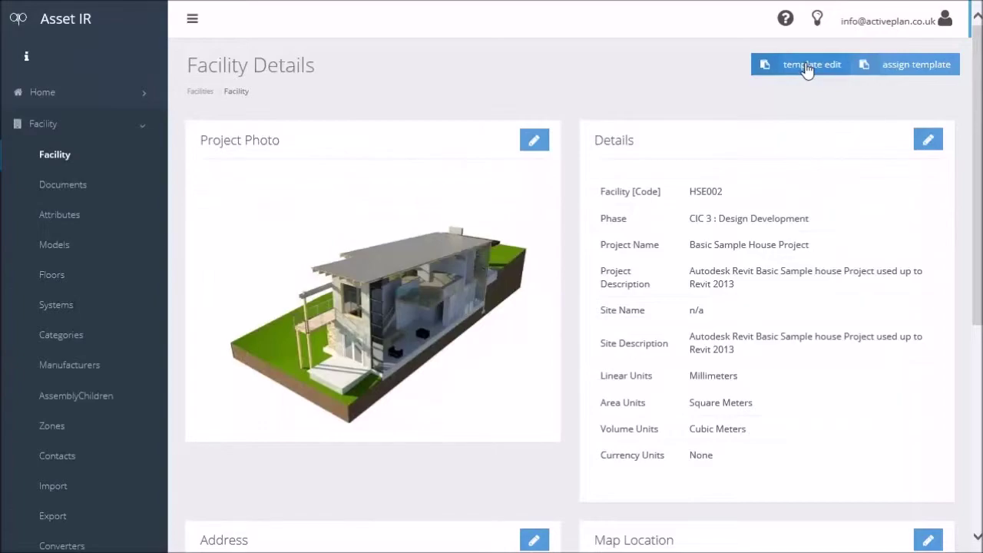
Open the attribute form of the assigned BS1192-4 Facility 2014 template.
left_click(807, 68)
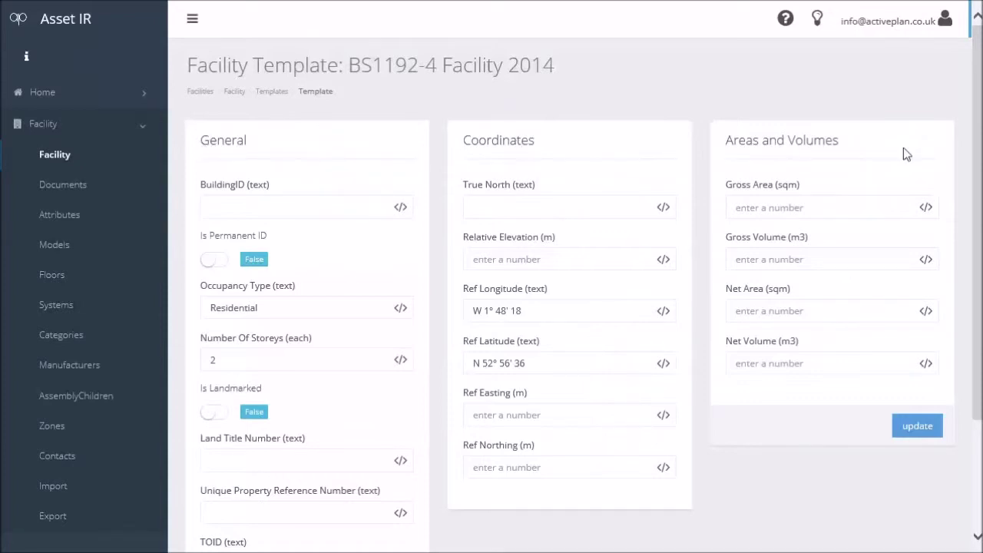
scroll(369, 165, "down", 3)
scroll(358, 169, "up", 3)
scroll(311, 441, "down", 1)
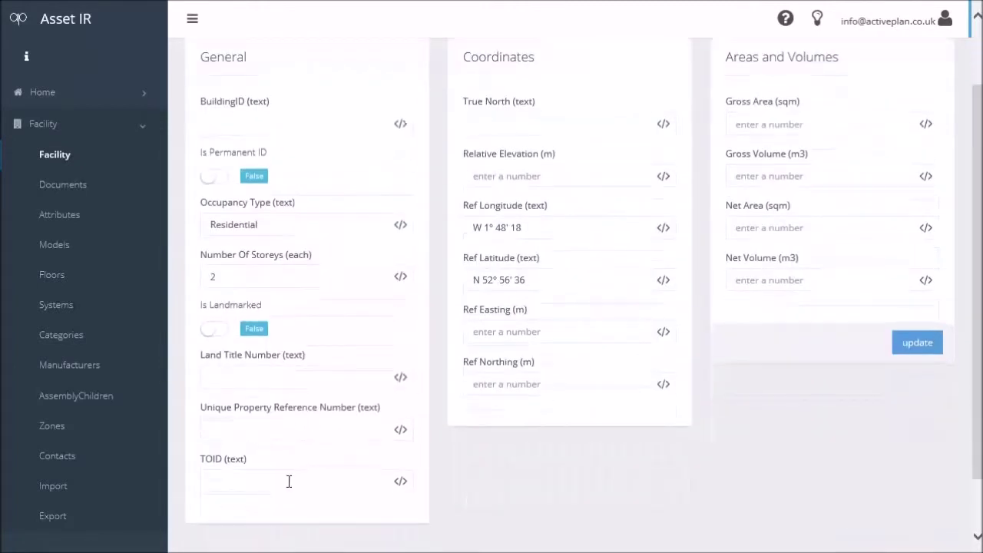
Set Is Permanent ID to true, leaving Is Landmarked unchanged.
left_click(217, 330)
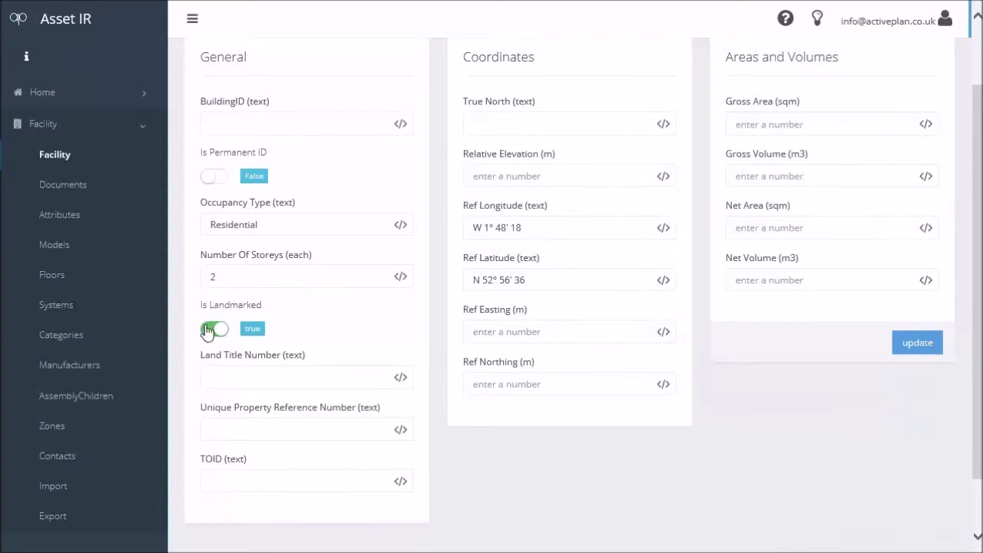
left_click(216, 329)
scroll(225, 309, "up", 2)
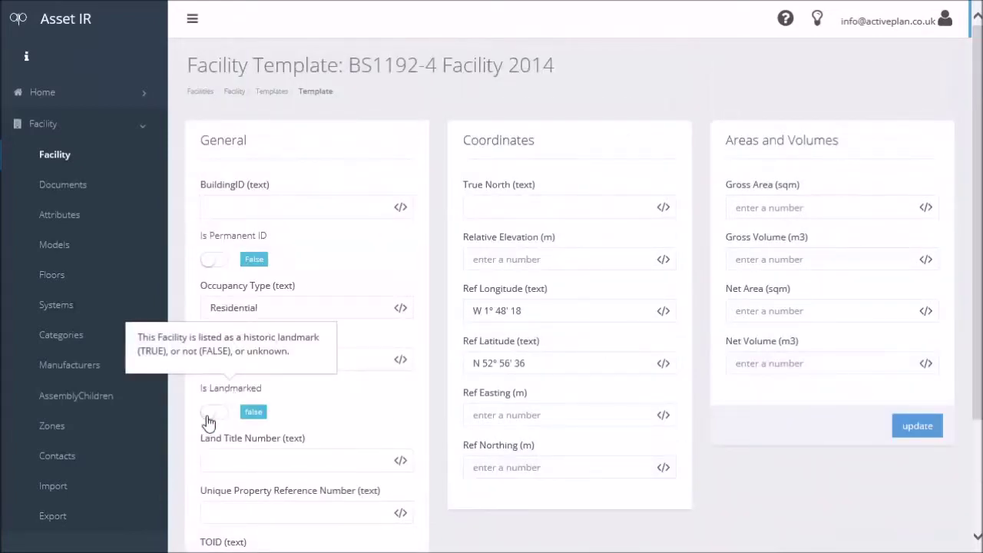
left_click(227, 262)
mouse_move(227, 242)
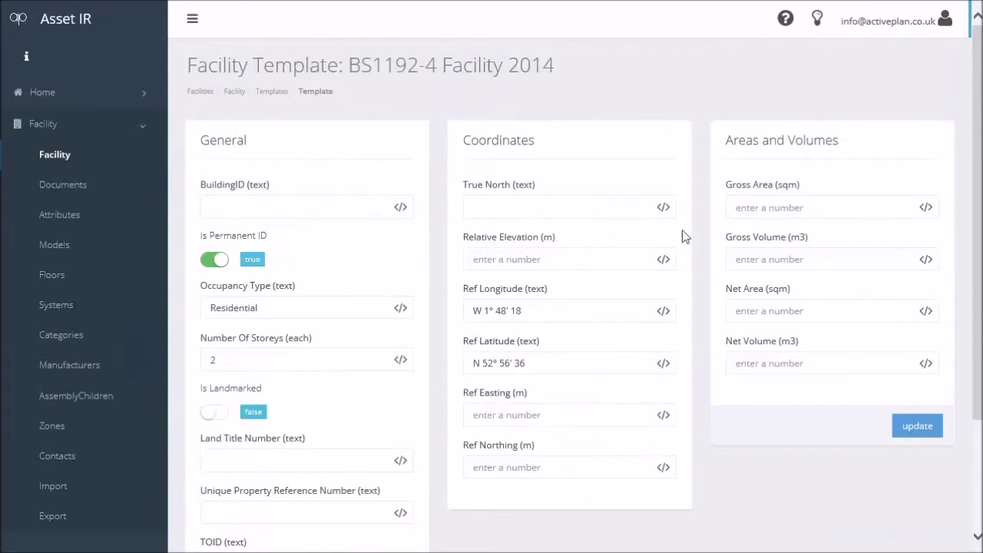
Enter a Gross Area of 1800 sqm and save the template values (3 updated, 4 ignored).
left_click(745, 202)
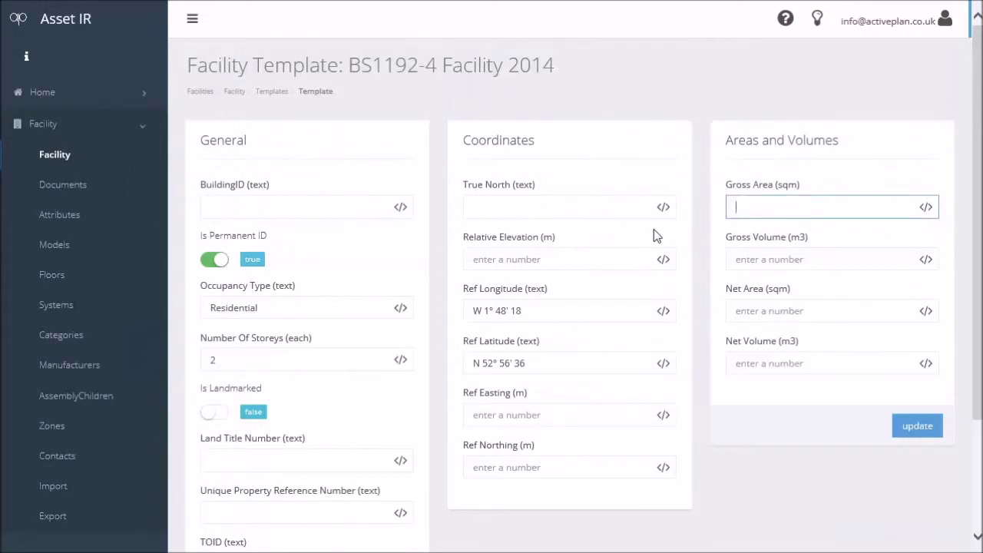
type("1800")
left_click(921, 430)
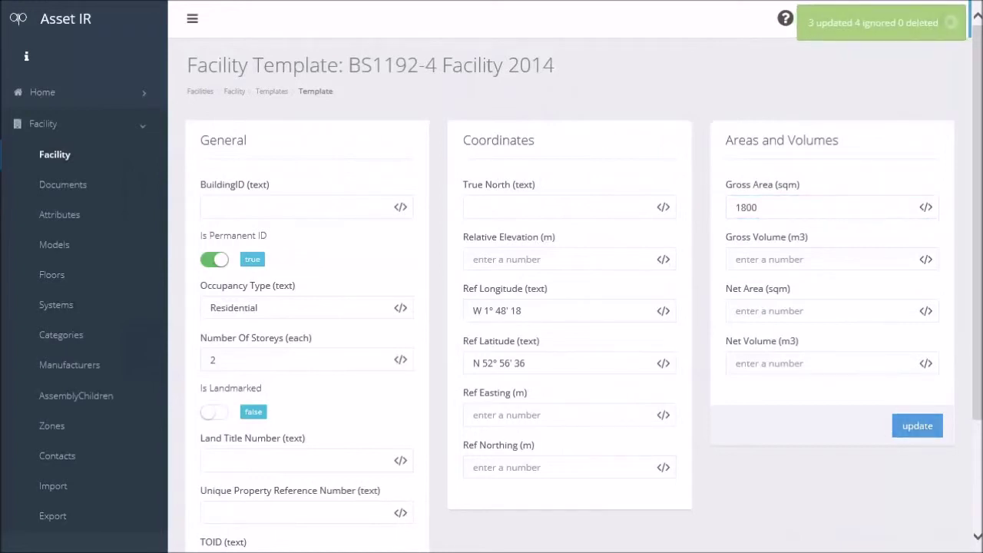
Export the facility as COBie Excel and open COBie-Basic Sample House Project.xlsx.
left_click(54, 518)
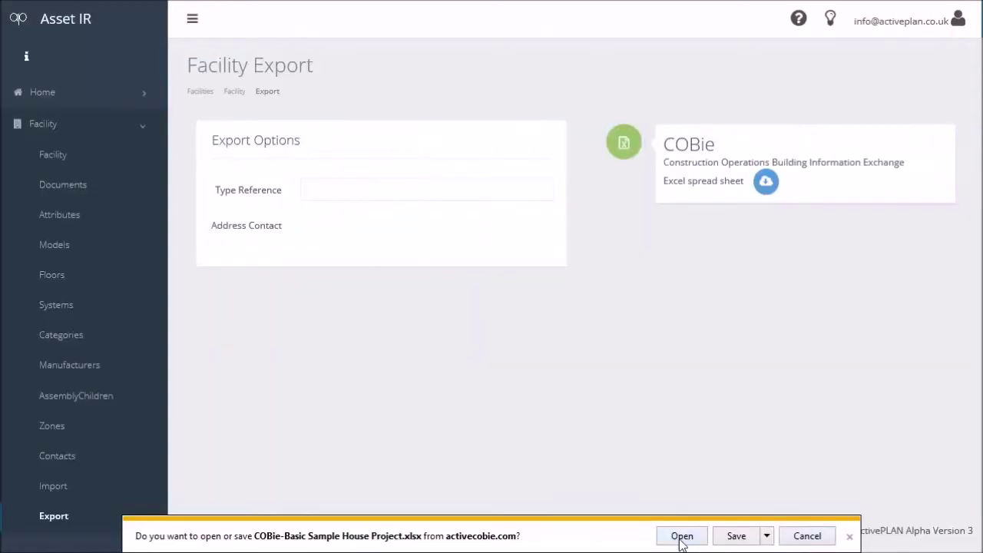
left_click(681, 537)
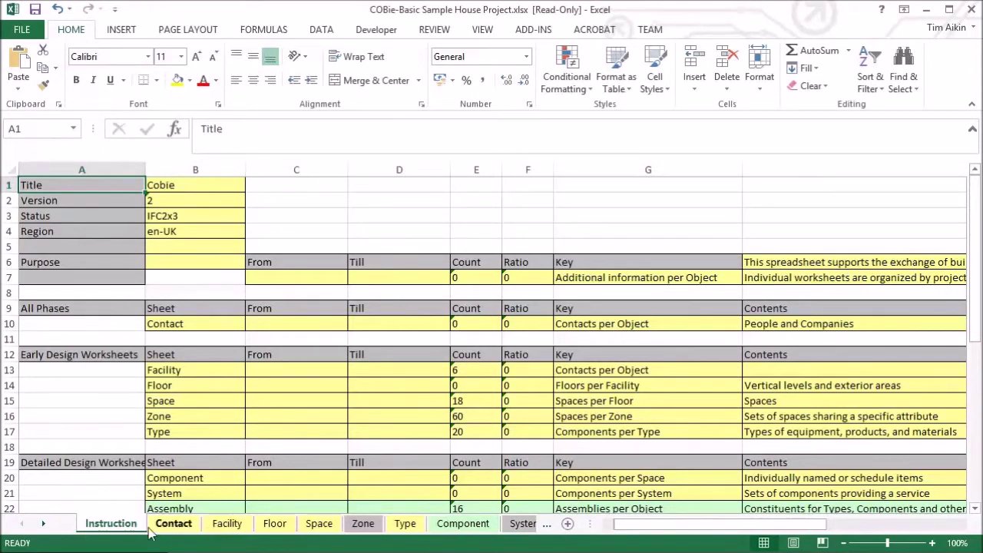
Browse the Contact, Facility, Floor and Space sheets of the COBie workbook.
left_click(172, 526)
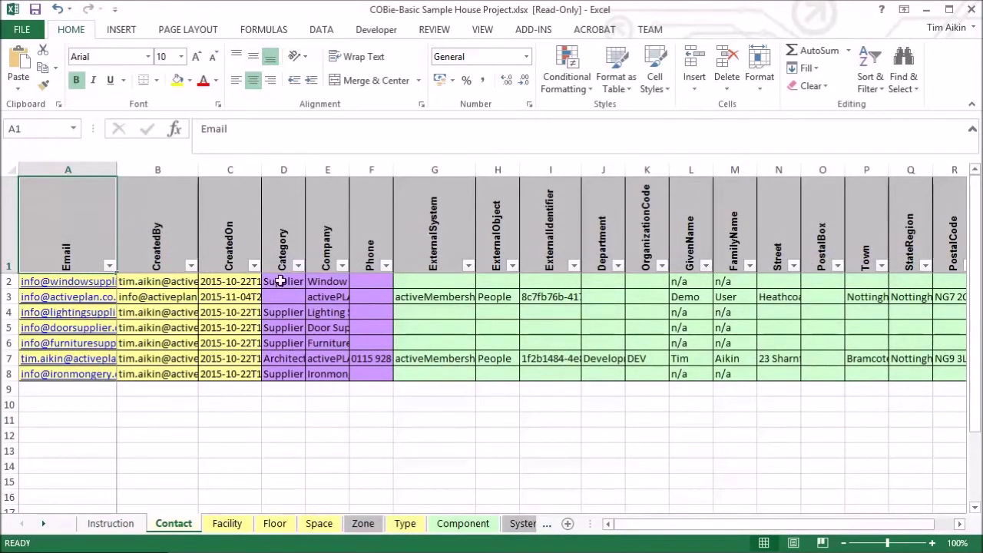
left_click(228, 524)
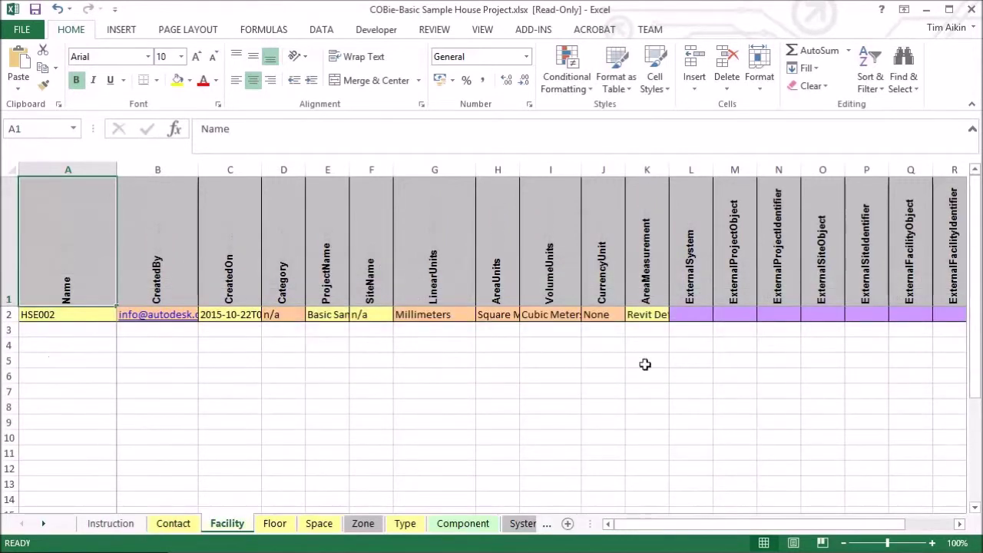
left_click(277, 524)
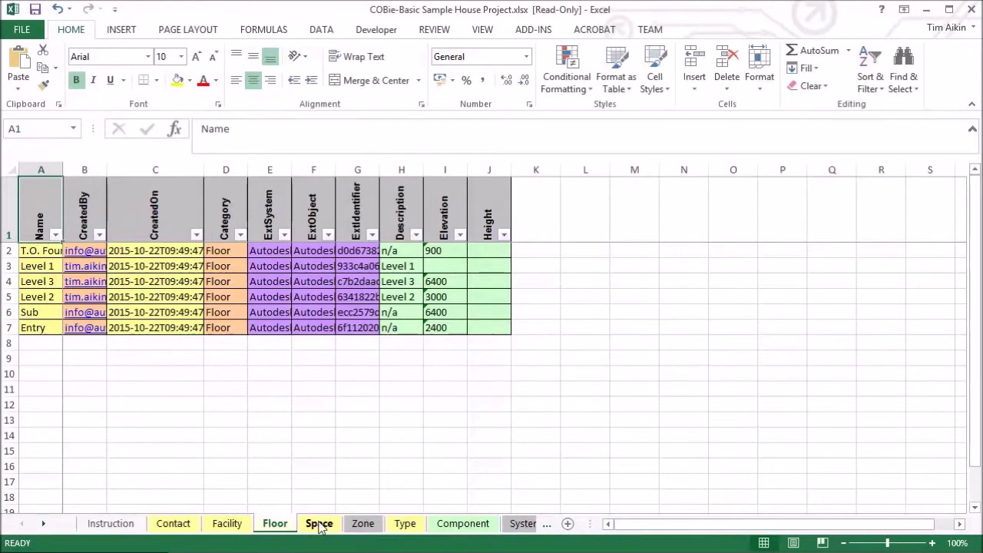
left_click(319, 524)
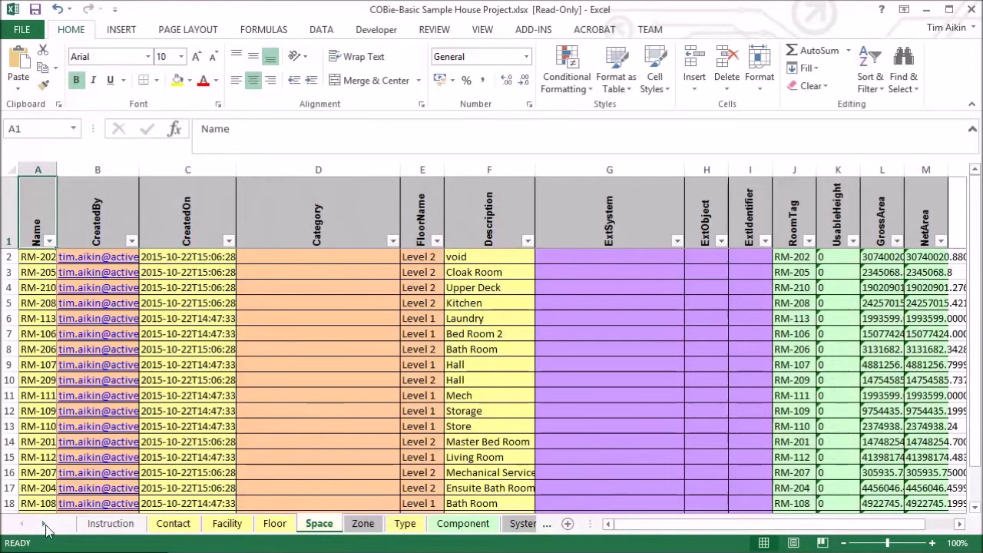
Scroll the sheet tabs and browse the Component, Type and Assembly sheets.
left_click(45, 525)
left_click(45, 525)
left_click(45, 525)
left_click(46, 525)
left_click(45, 525)
left_click(46, 524)
left_click(158, 524)
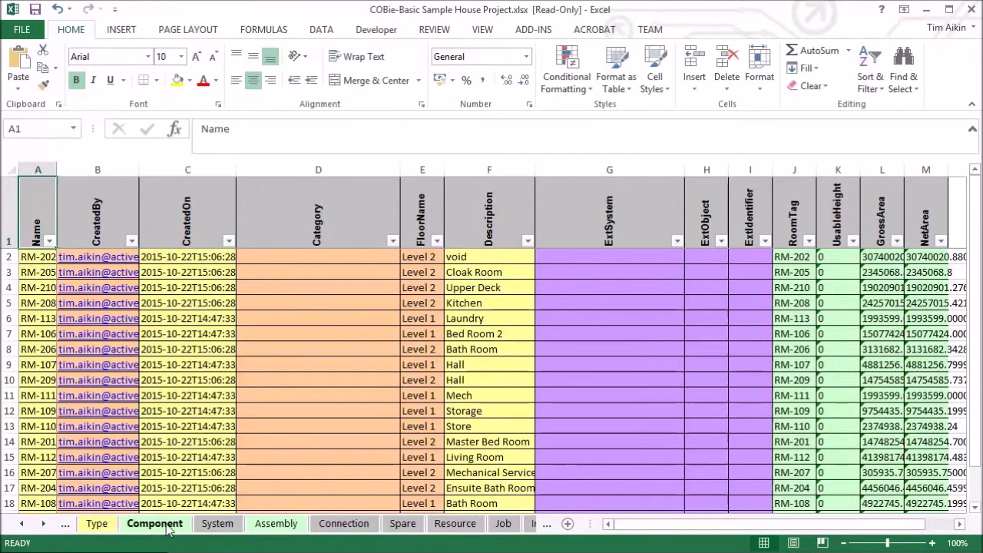
left_click(100, 526)
left_click(276, 524)
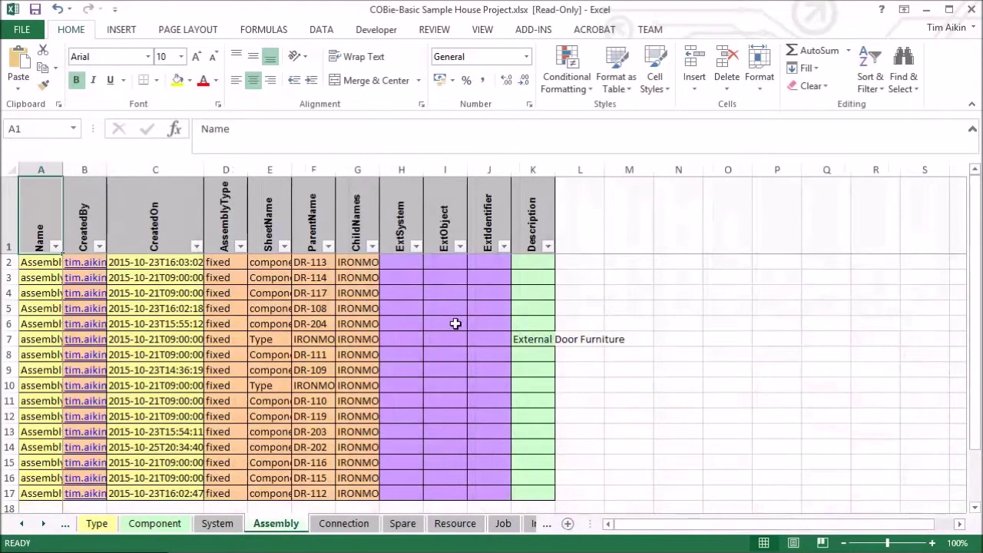
Scroll further along the tabs to the Document sheet listing five HSE002 documents.
left_click(43, 523)
left_click(43, 524)
left_click(43, 524)
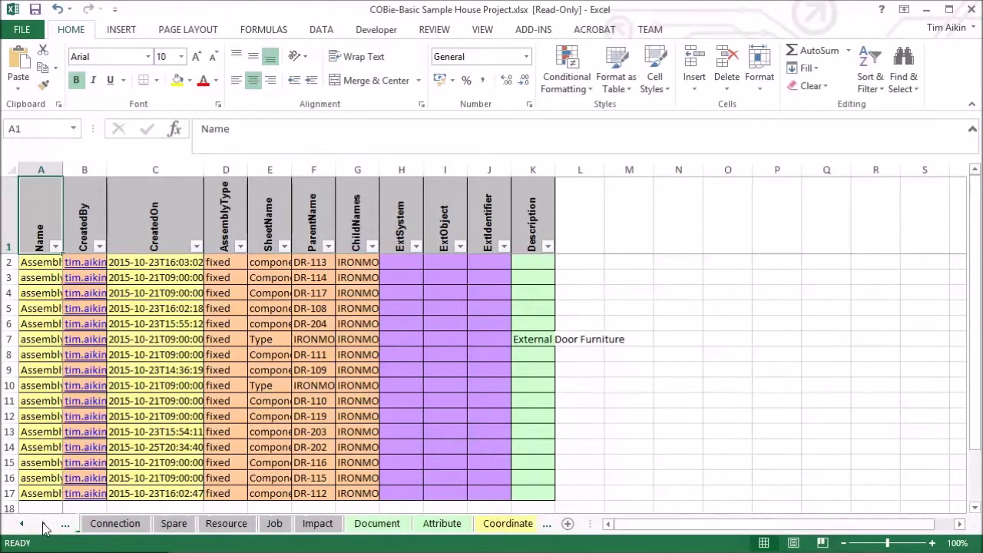
left_click(43, 523)
left_click(151, 524)
left_click(303, 527)
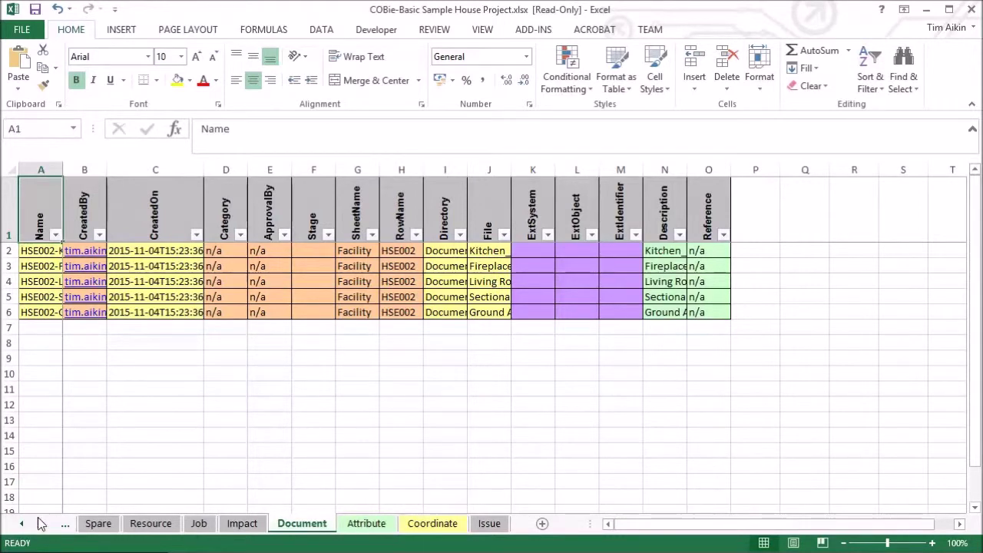
Confirm GrossArea is 1800 with unit Float on the Attribute sheet, then view the Coordinate sheet.
left_click(367, 525)
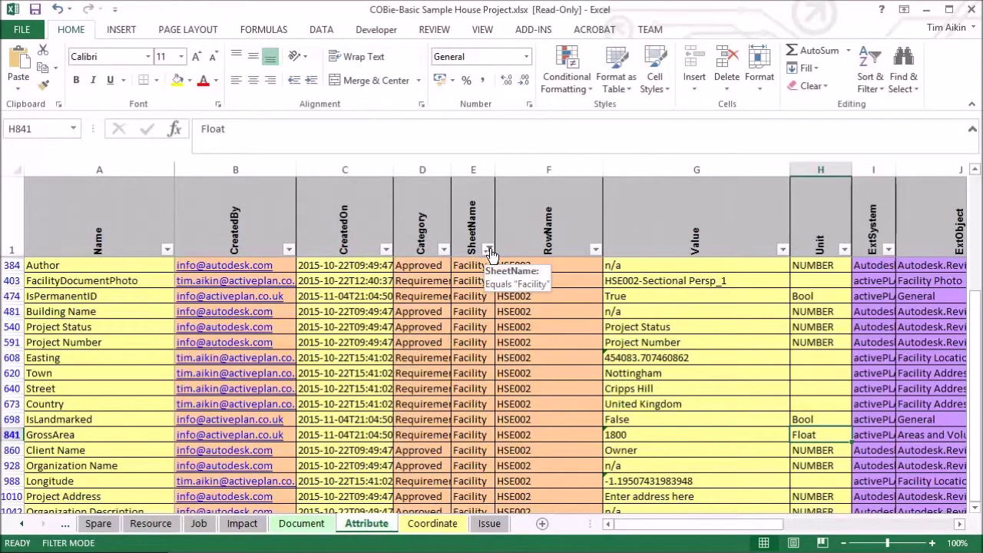
scroll(608, 343, "down", 1)
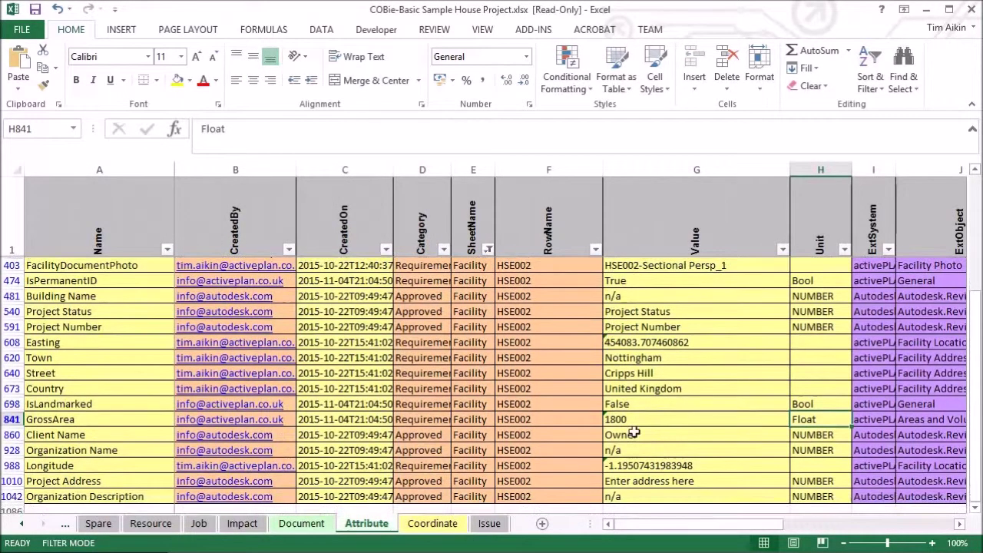
left_click(623, 420)
left_click(65, 419)
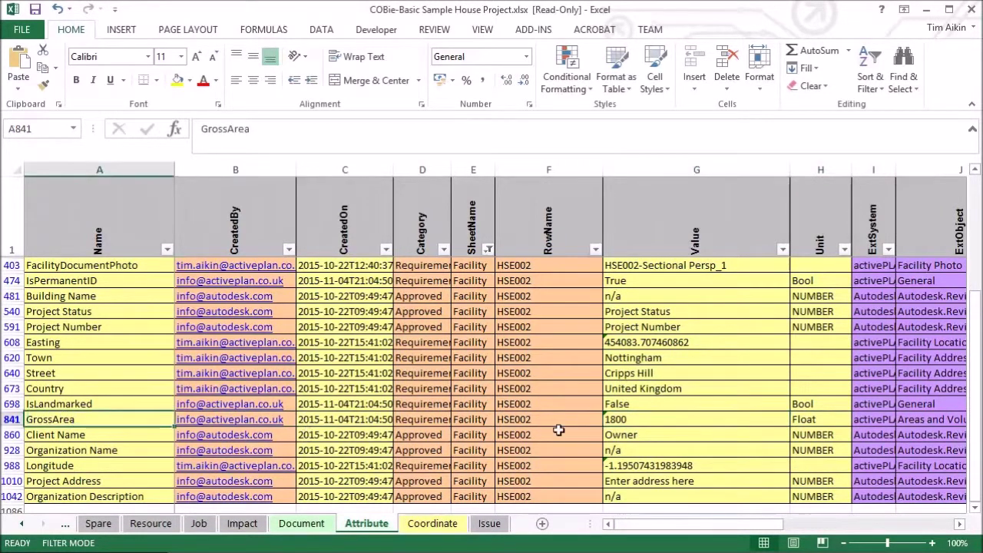
left_click(620, 422)
left_click(822, 421)
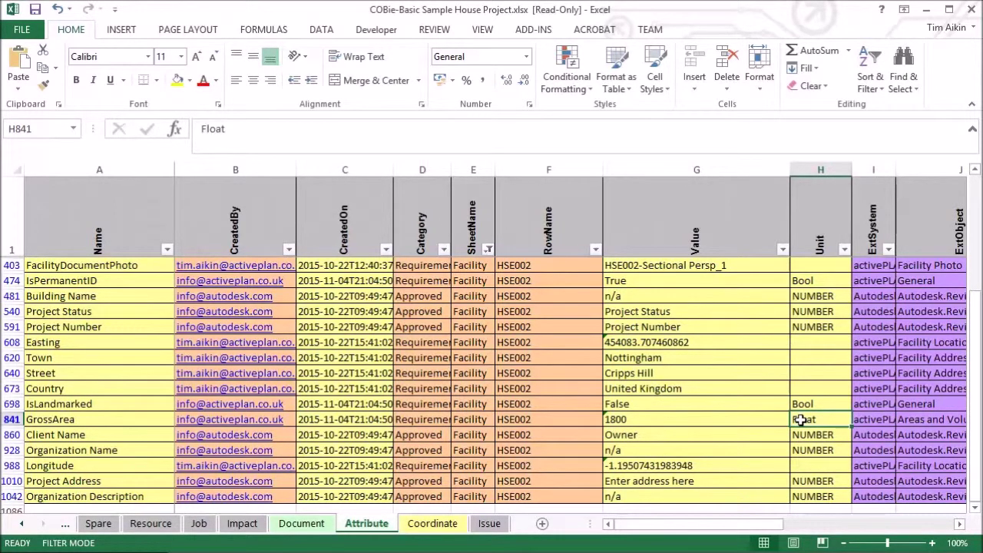
left_click(430, 524)
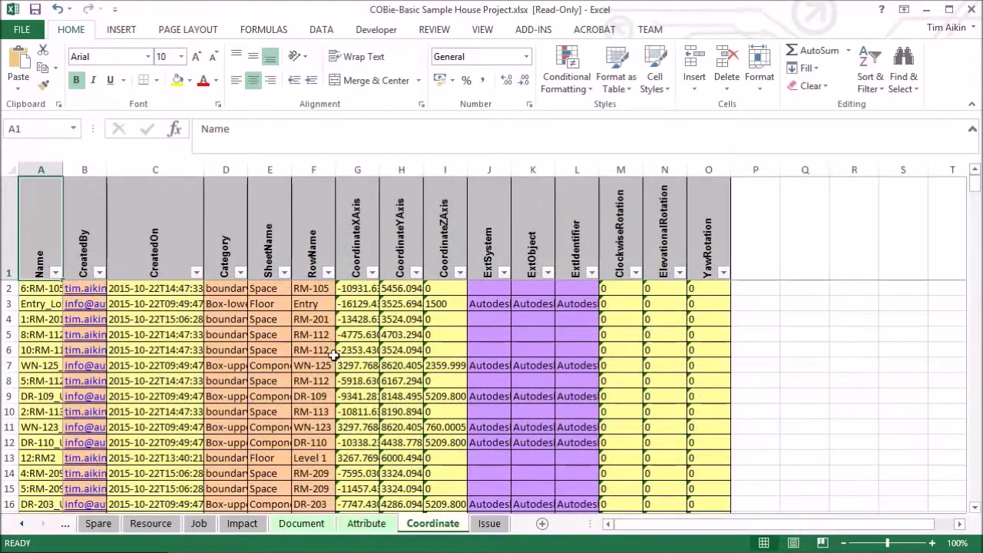